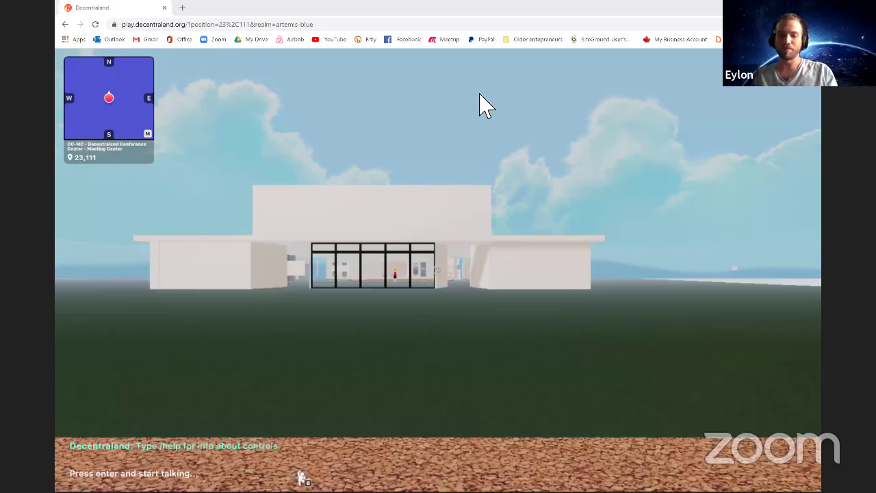
Mute the sound of the Decentraland site
right_click(103, 8)
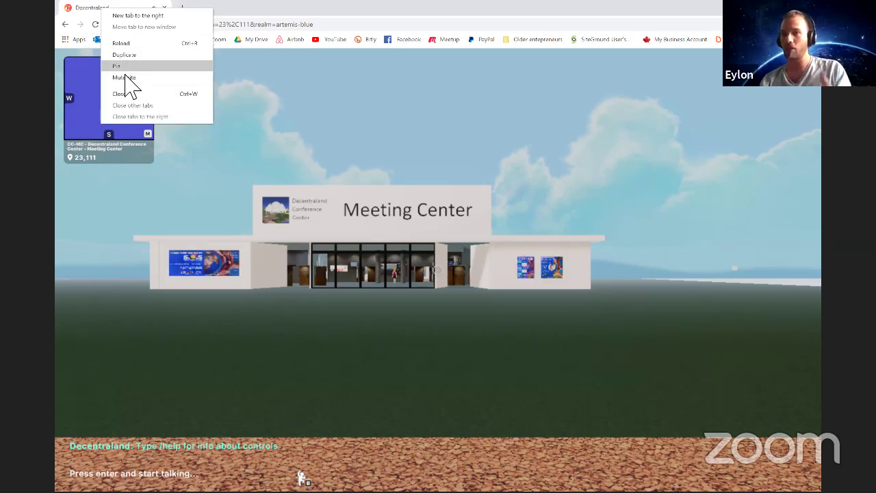
left_click(125, 77)
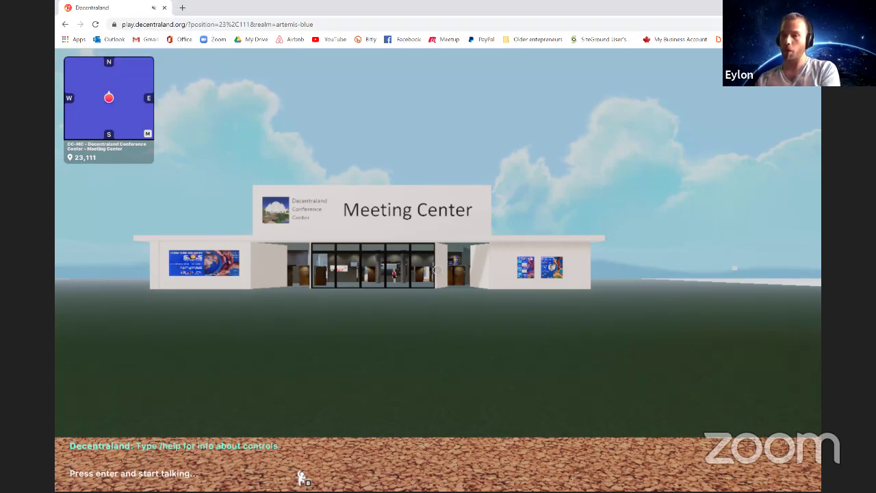
Walk the avatar across the grass toward the Meeting Center and line it up with the glass entrance
key("w")
key("w")
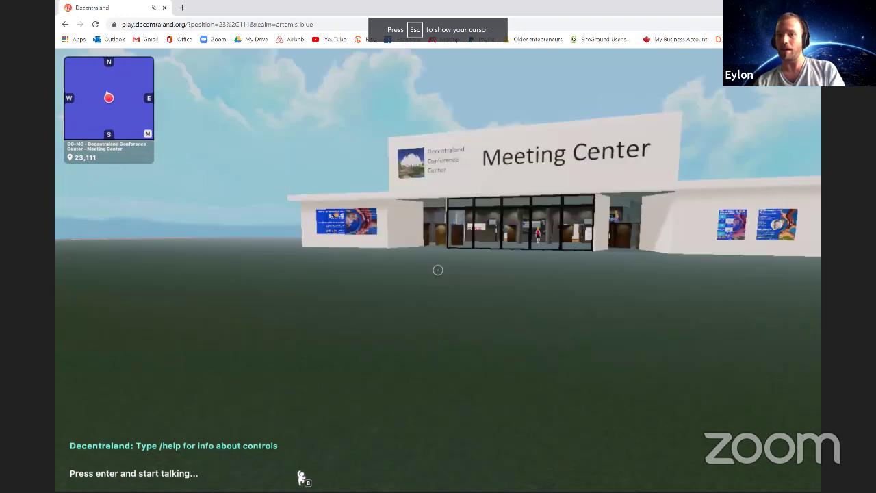
key("w")
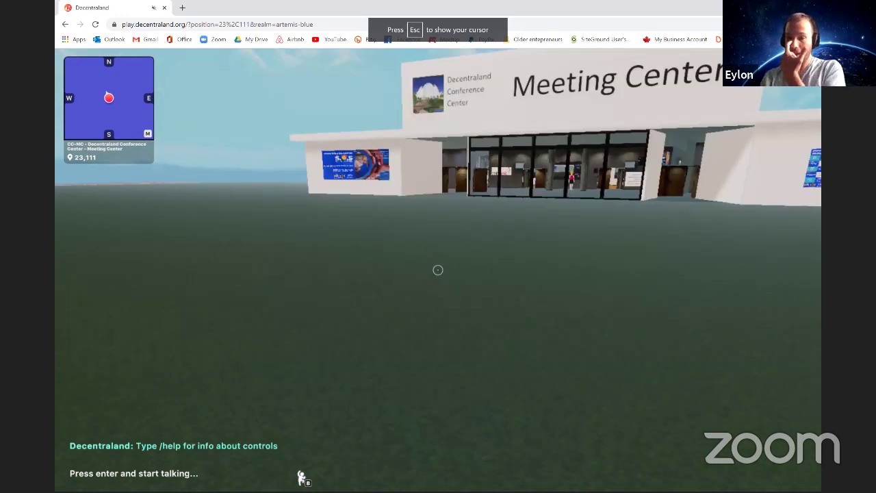
key("w")
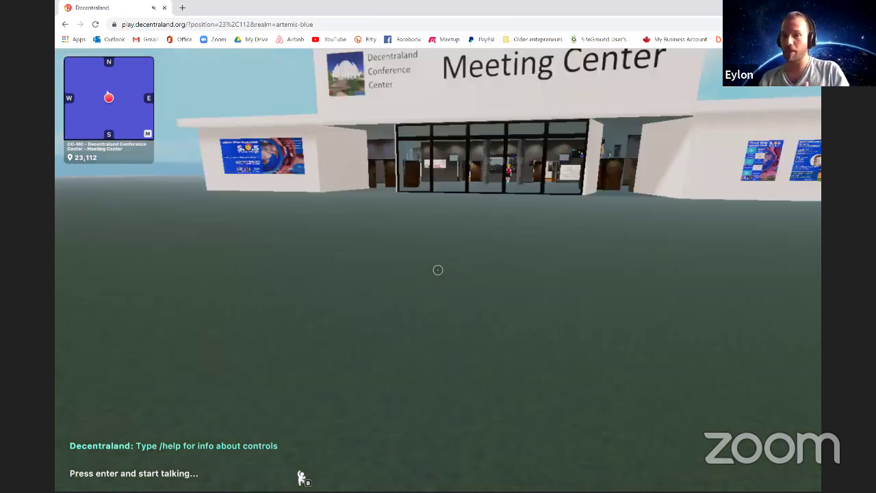
key("w")
key("w")
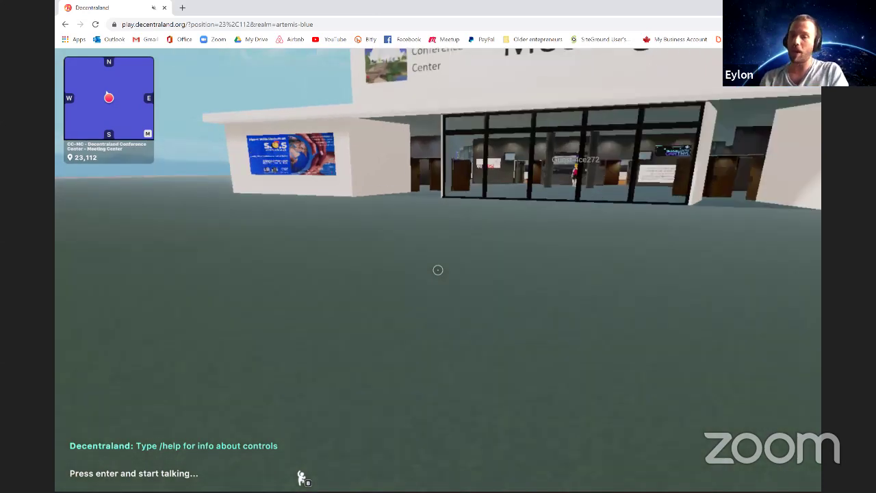
key("w")
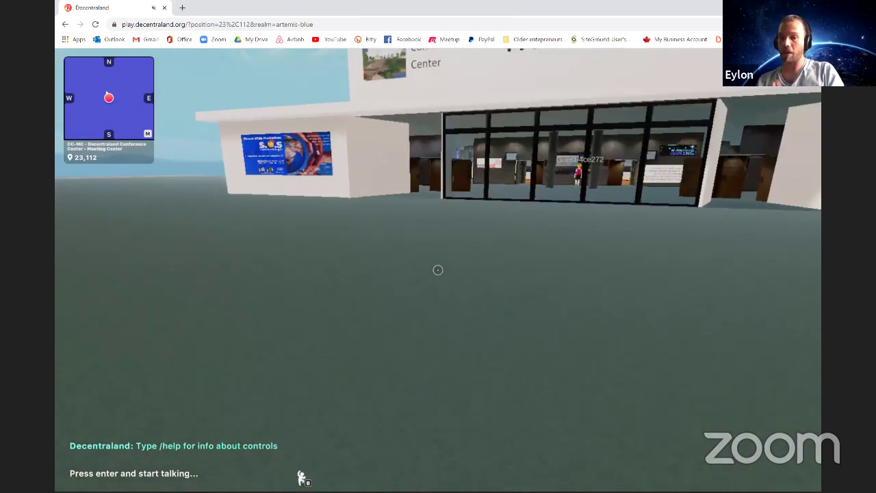
key("w")
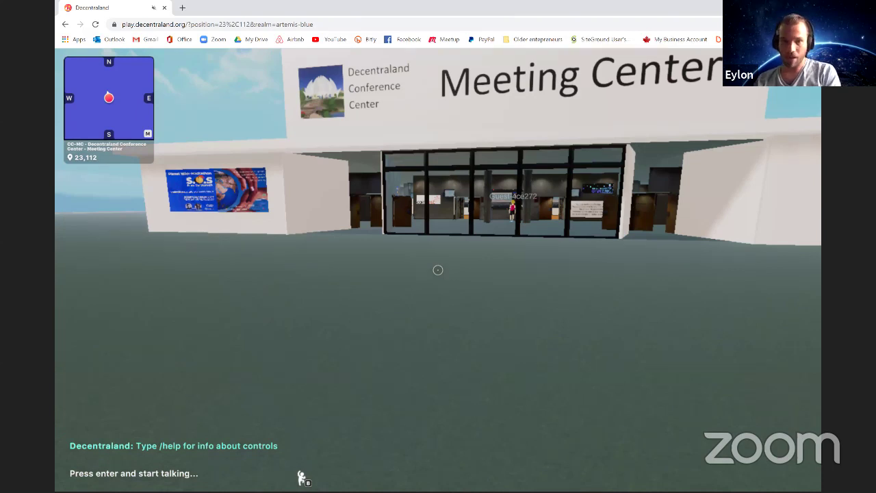
key("d")
key("d")
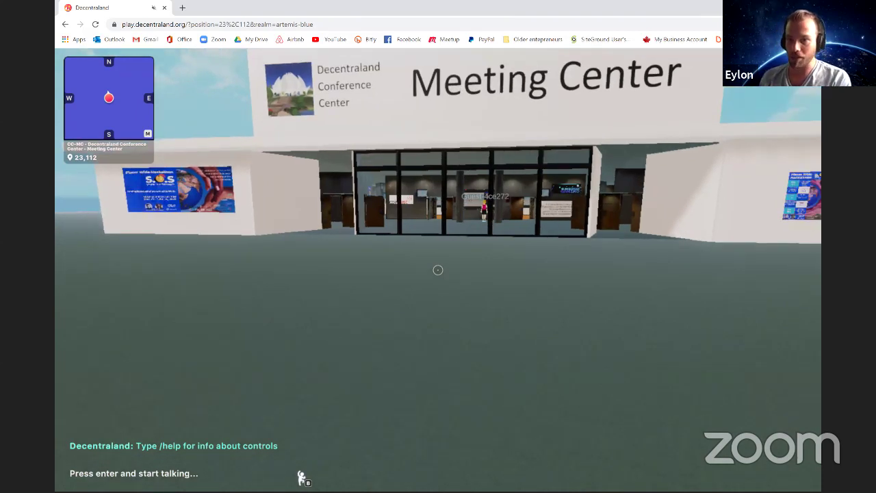
key("a")
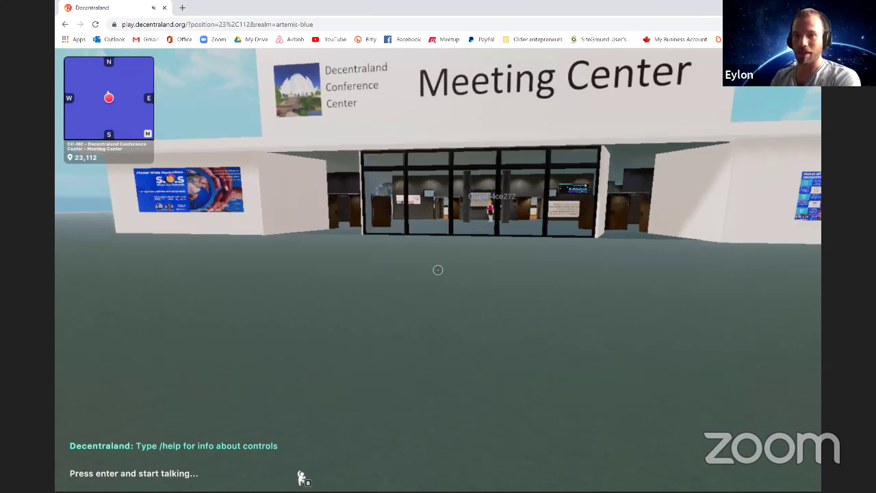
key("w")
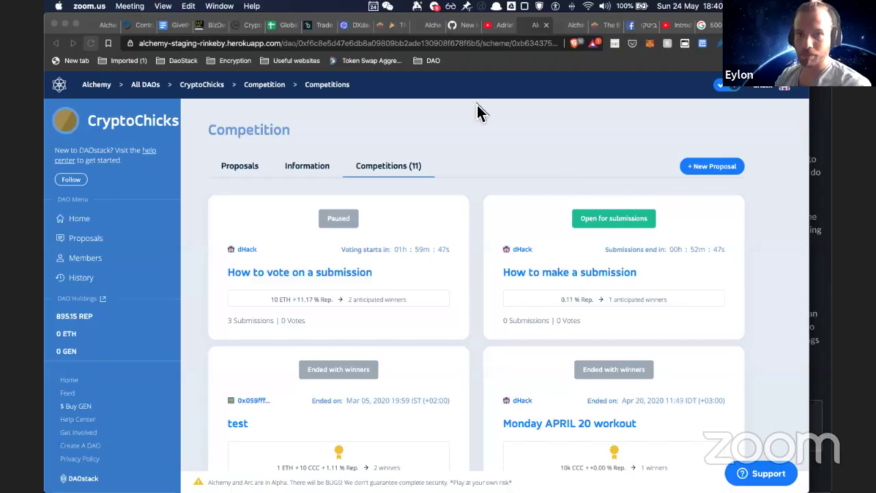
Switch to Alchemy and open the "How to make a submission" competition of the CryptoChicks DAO
left_click(490, 116)
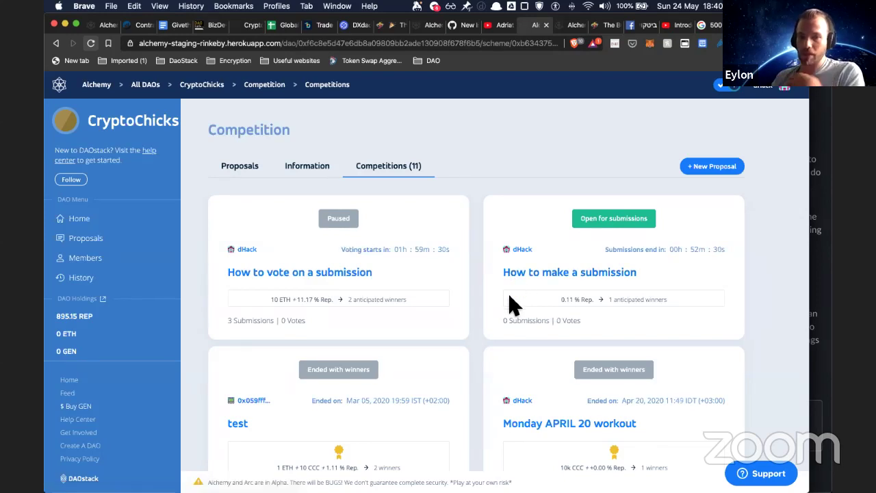
left_click(571, 276)
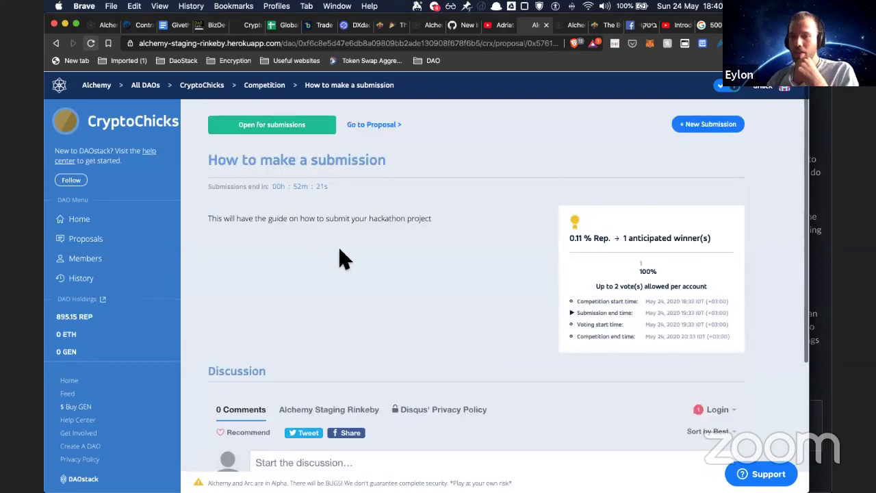
mouse_move(578, 236)
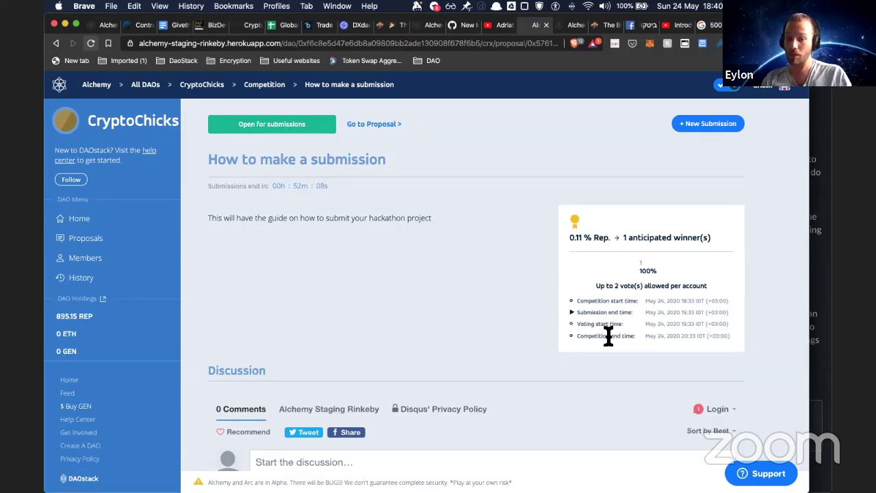
Start a new submission titled "Submission #2" with the description "This is the best submission and it should win"
left_click(702, 123)
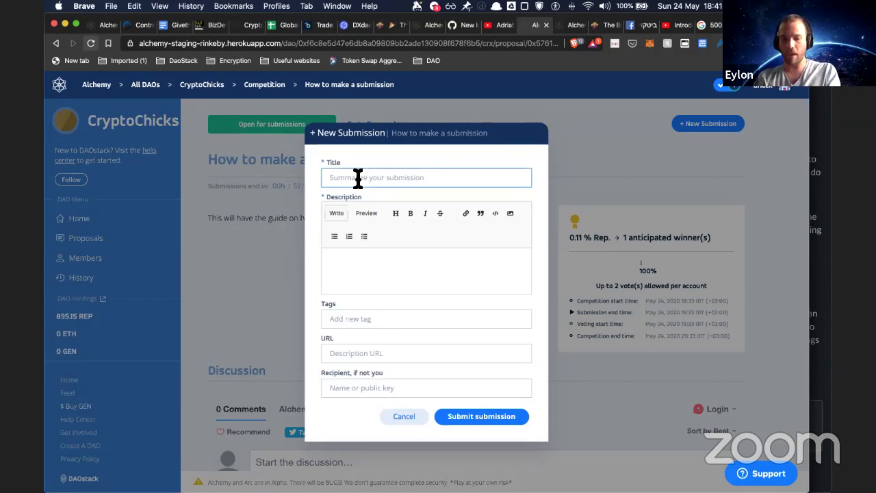
type("Subm")
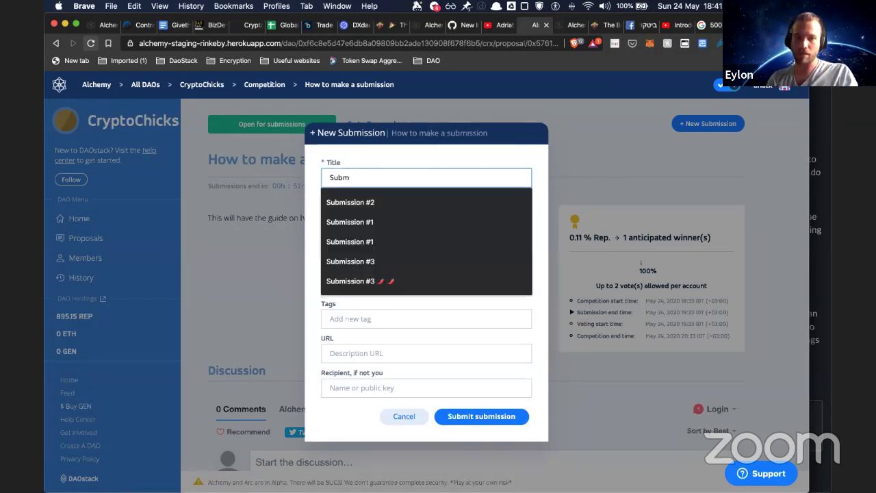
key("Down")
key("Return")
left_click(374, 280)
type("T")
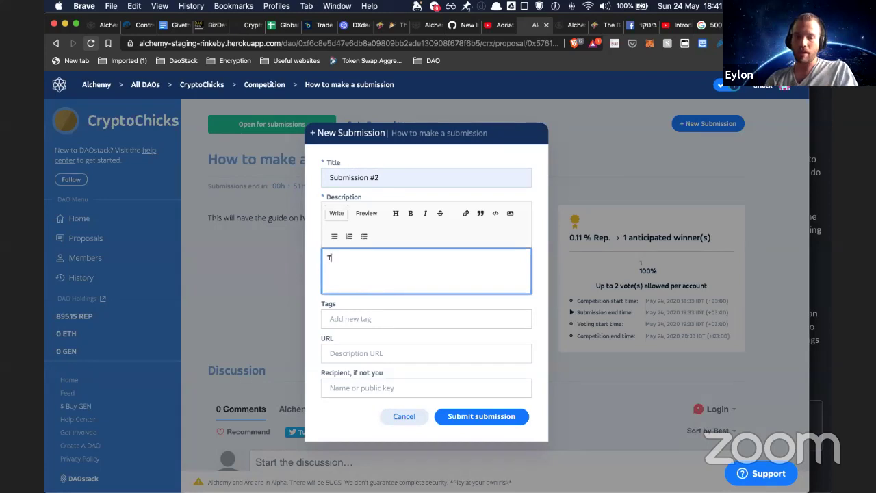
type("his is the best submis")
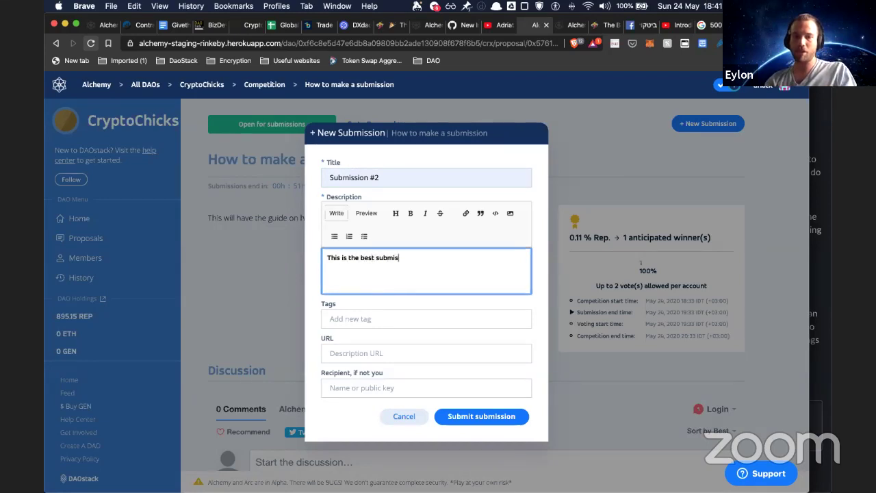
type("sion and it should win")
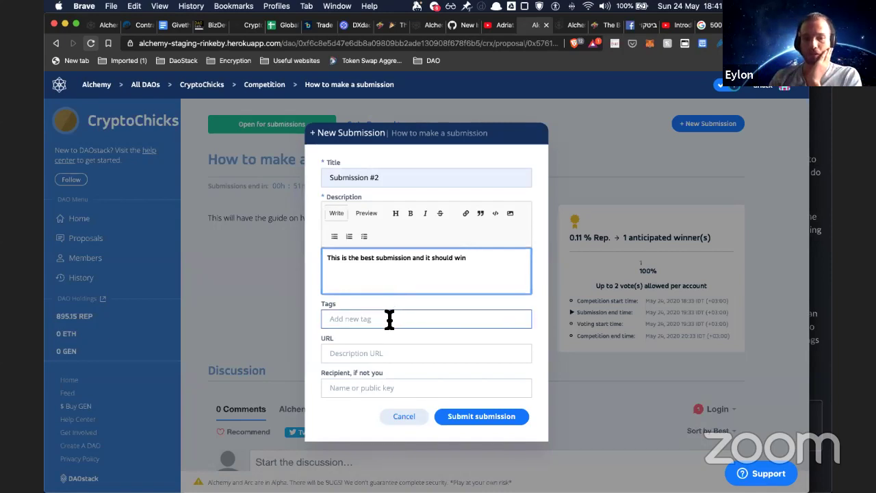
Add the tags Blockchain, ai and VR to the submission and leave its URL blank
left_click(352, 320)
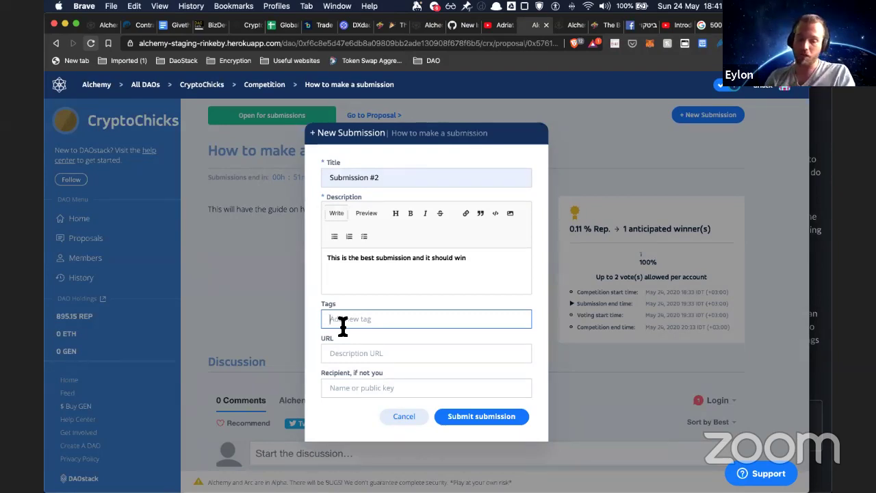
type("Blockchain")
key("Return")
type("x")
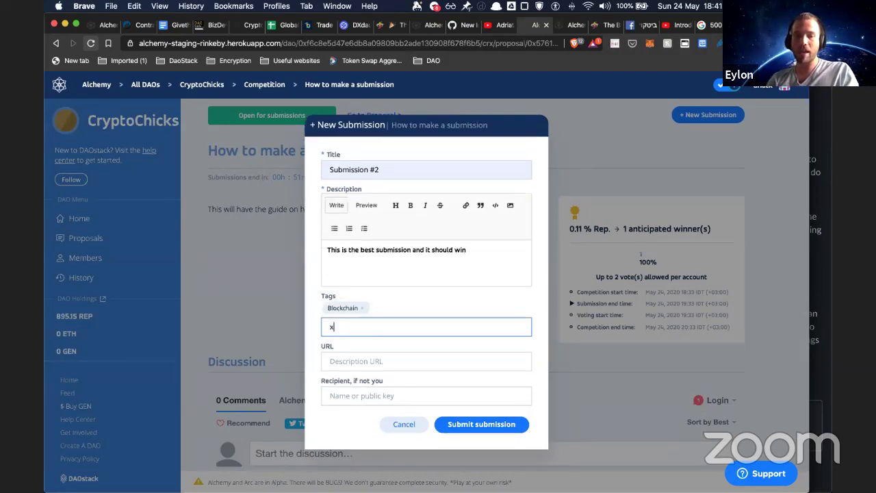
key("Return")
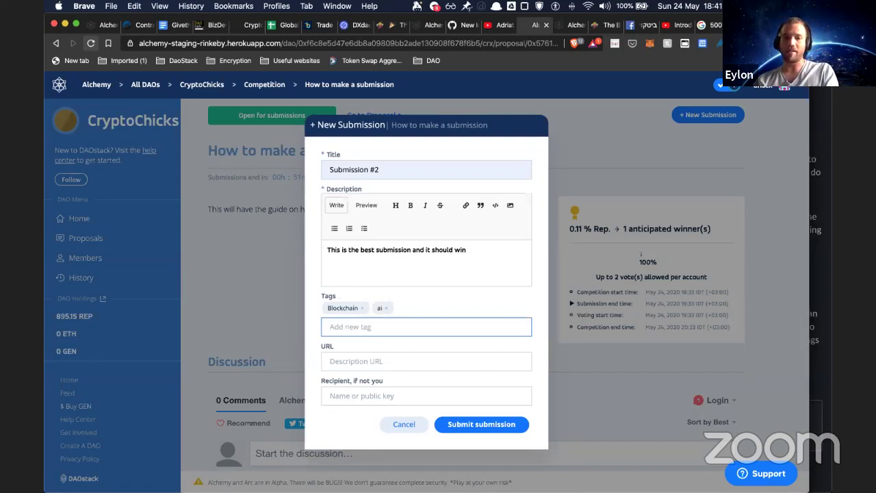
type("VR")
key("Return")
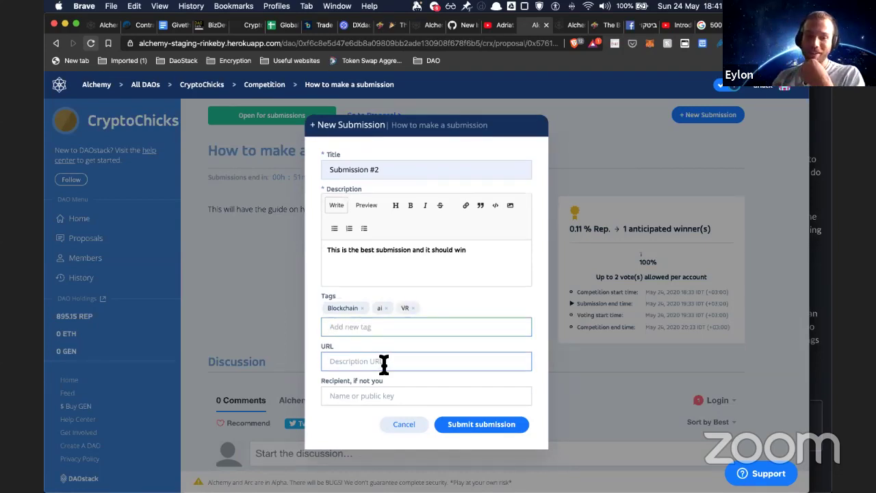
left_click(381, 366)
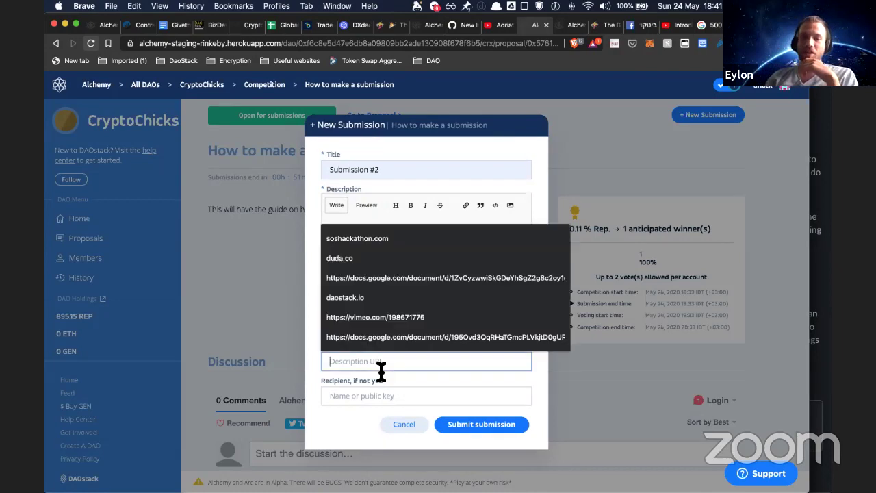
key("Escape")
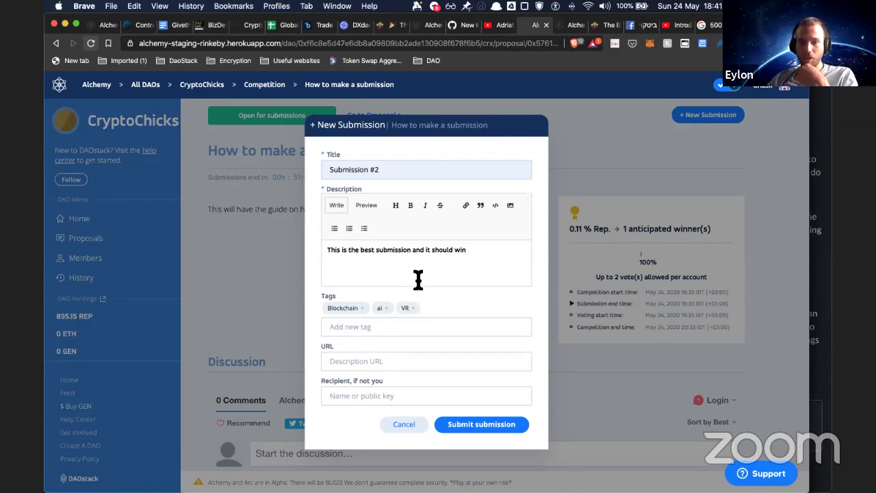
left_click(394, 272)
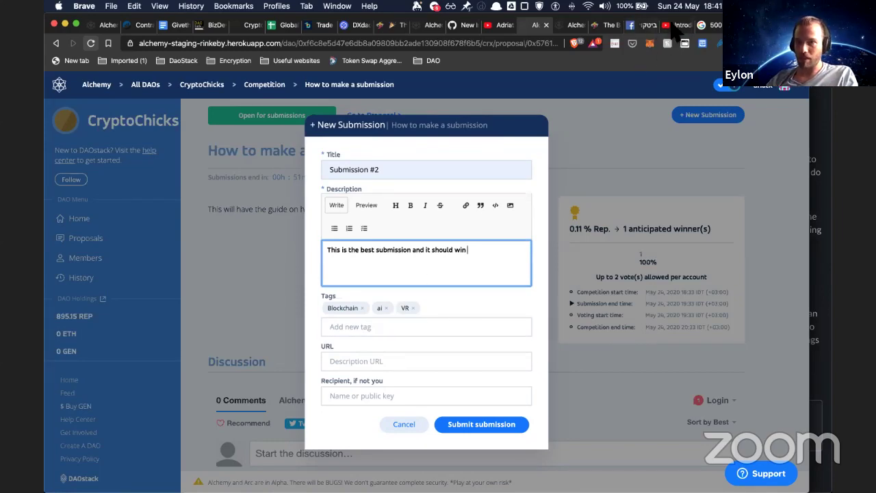
left_click(209, 26)
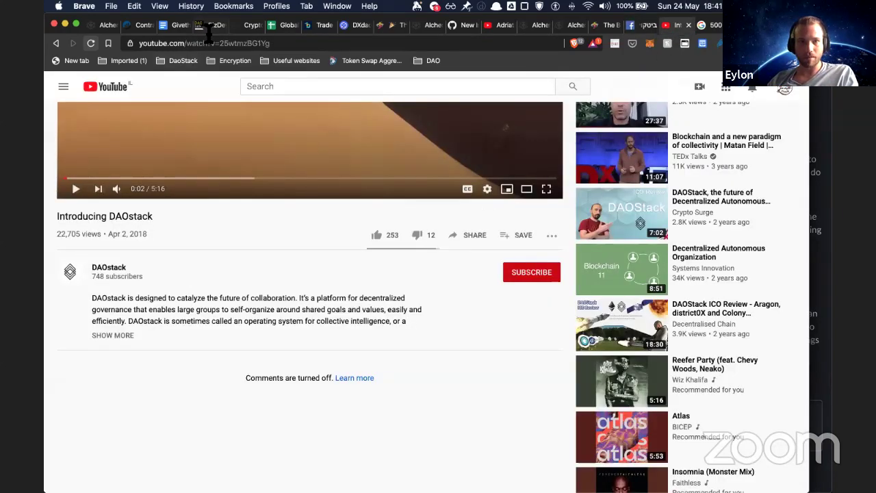
left_click(676, 26)
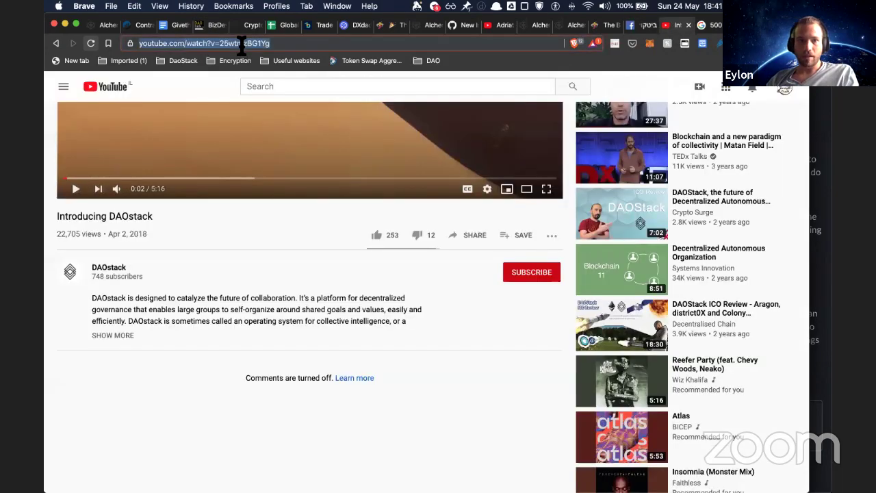
left_click(208, 26)
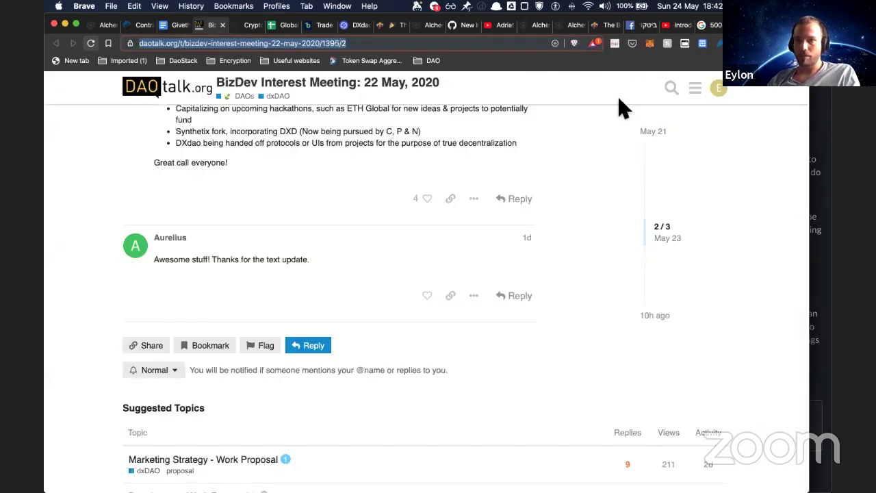
left_click(531, 26)
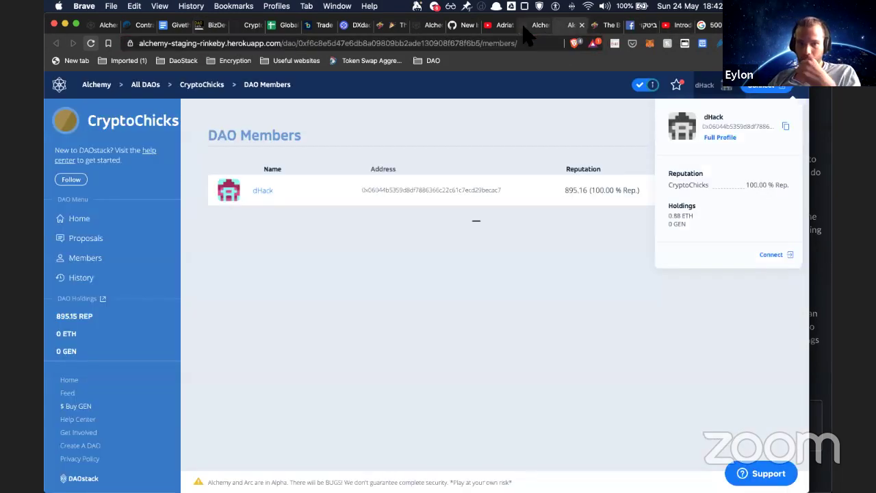
key("Return")
type("https://www.youtube.com/watch?v=25wtmzBG1Yg")
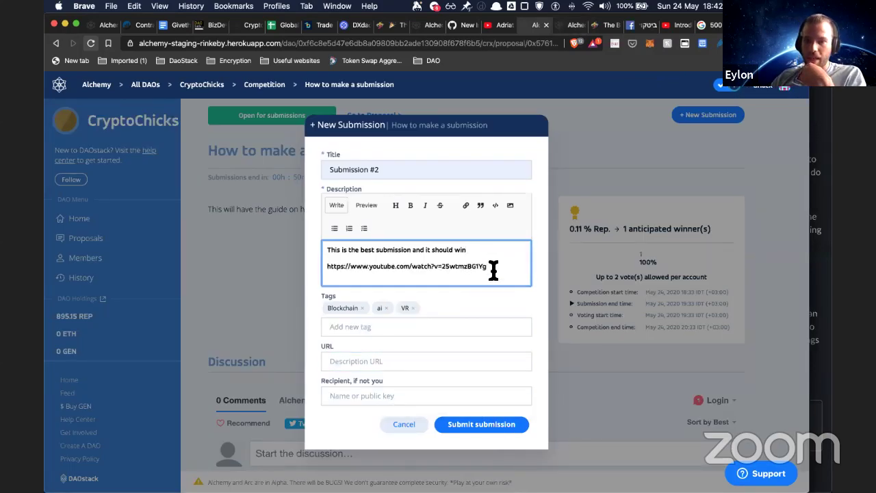
Submit the submission, confirm its MetaMask transaction on the Rinkeby Test Network and check the competition page for the entry
left_click(495, 428)
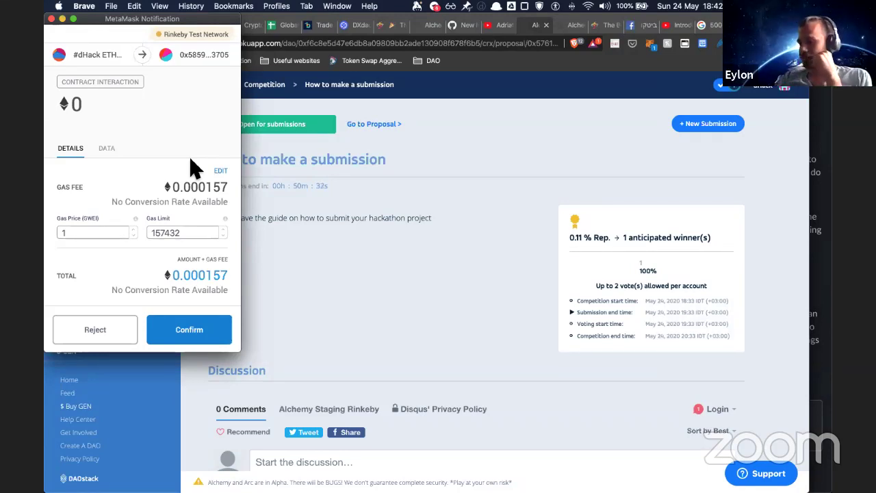
left_click(209, 335)
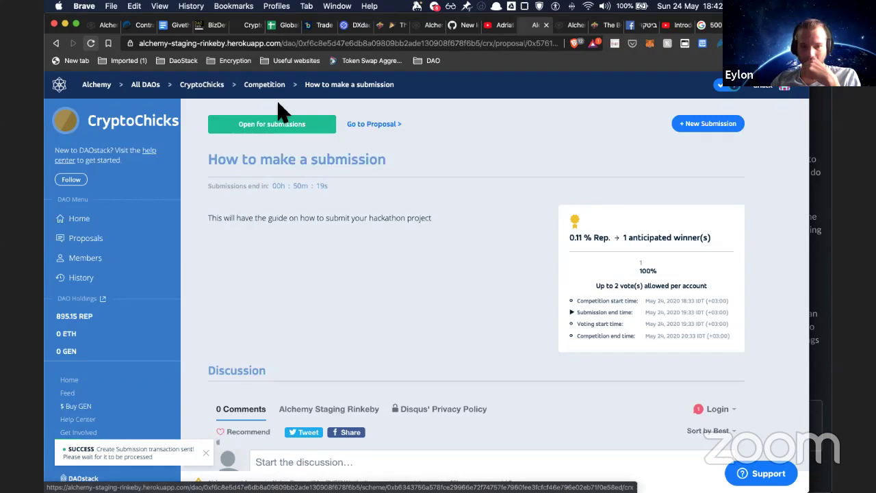
scroll(281, 113, "down", 3)
scroll(272, 92, "up", 3)
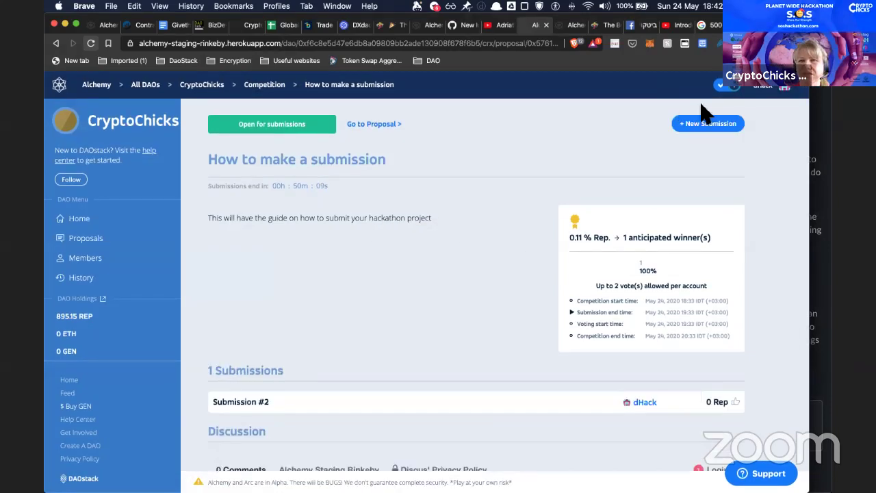
Start another submission titled "Submission #2" with the description "Test submission best submission", correcting the misspelled last word
left_click(706, 123)
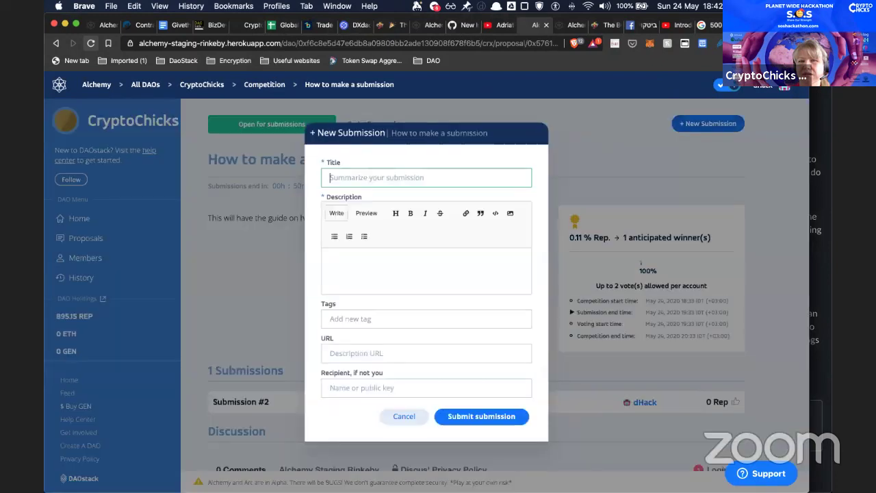
type("Submission #2")
key("Tab")
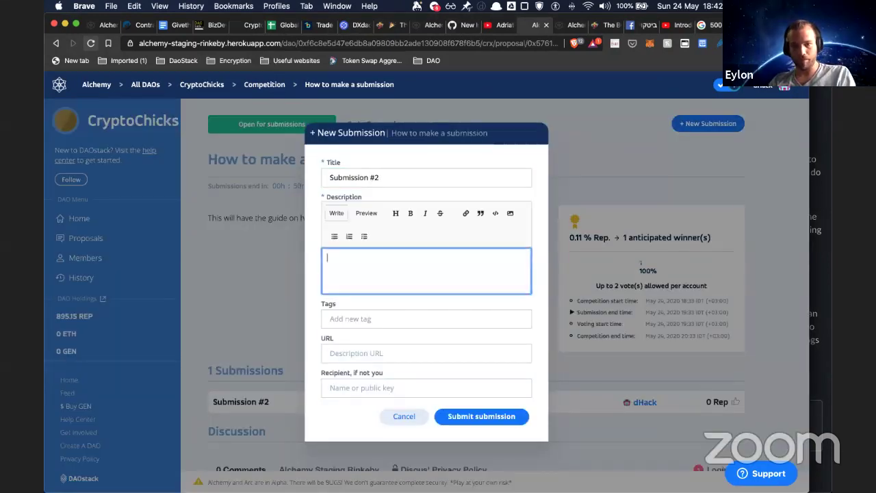
right_click(411, 260)
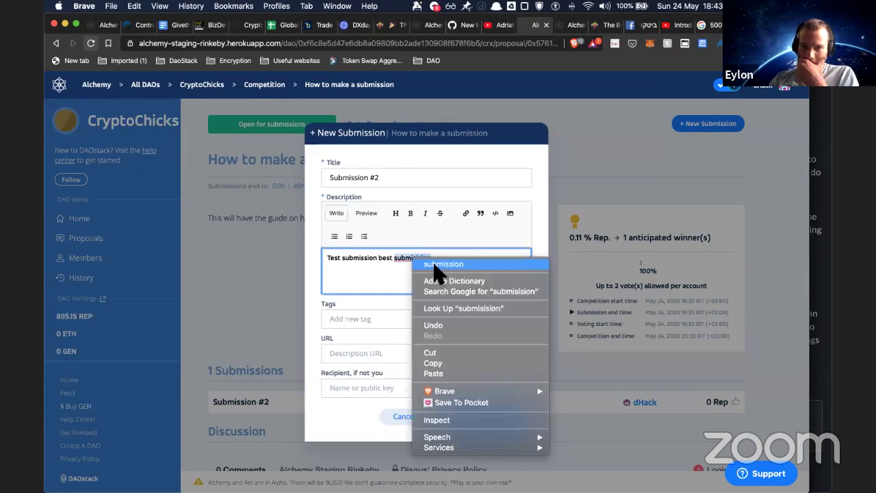
left_click(438, 264)
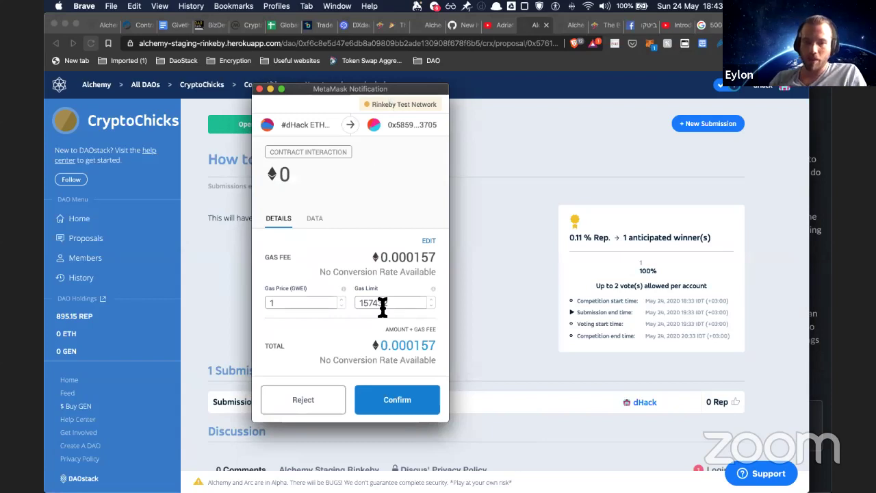
Submit the entry, confirm its MetaMask transaction on the Rinkeby Test Network and check the competition's submissions list for it
left_click(403, 403)
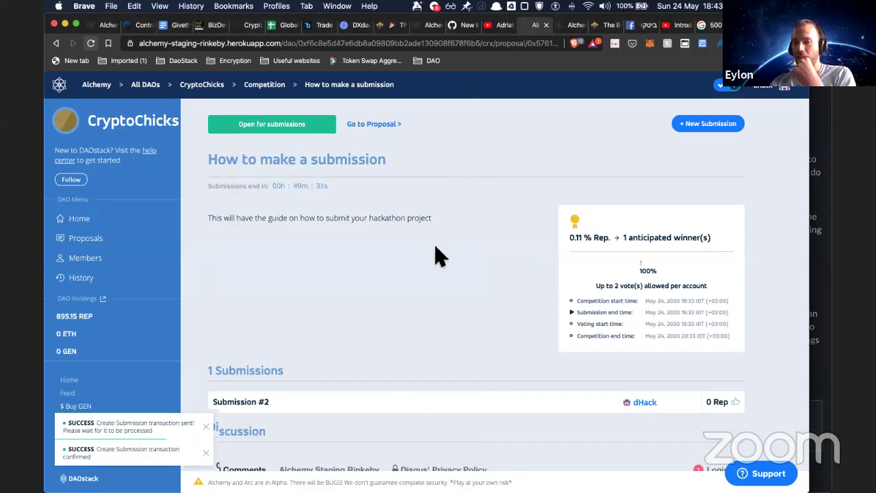
scroll(438, 255, "down", 2)
scroll(438, 256, "up", 2)
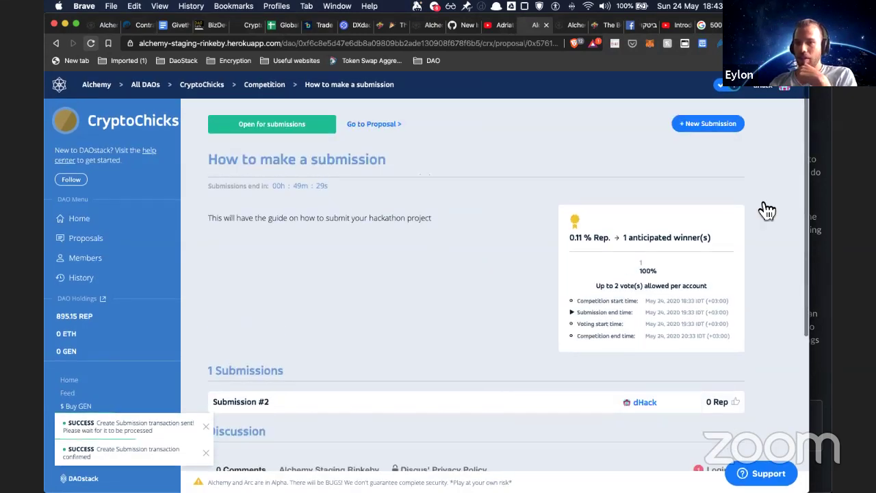
scroll(450, 297, "down", 1)
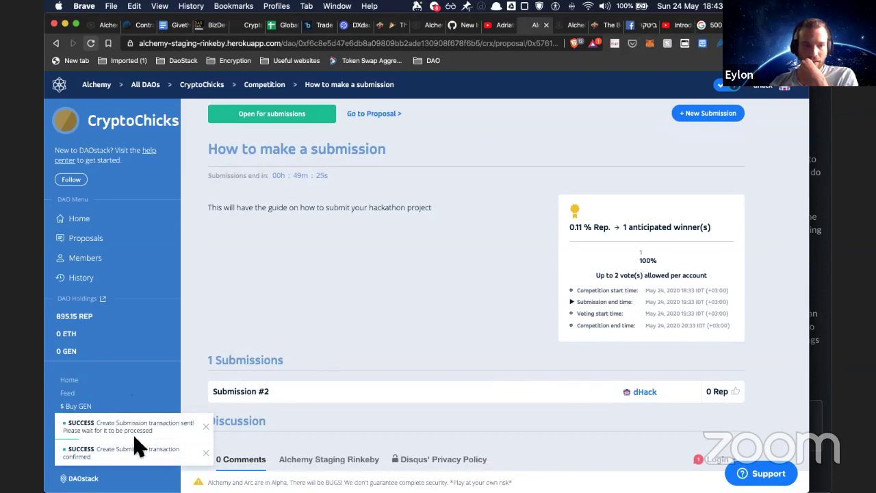
scroll(356, 449, "down", 3)
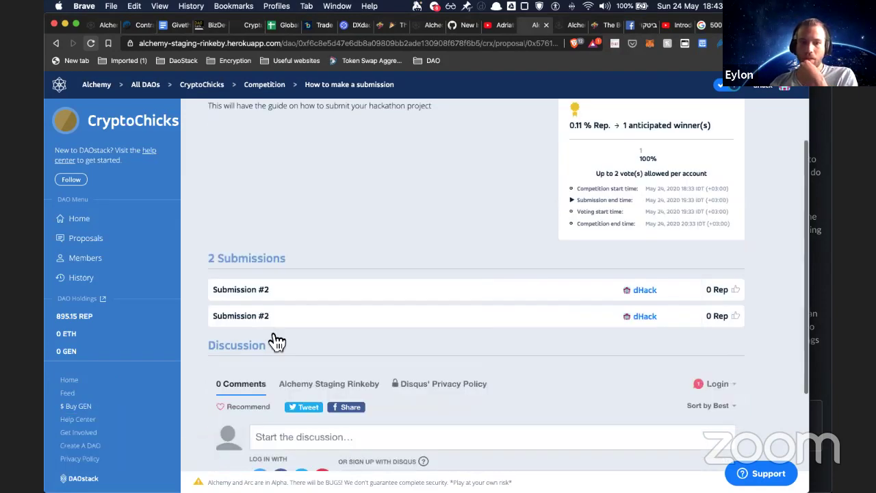
View the details of the first listed submission, close them and return to the top of the competition page
left_click(231, 288)
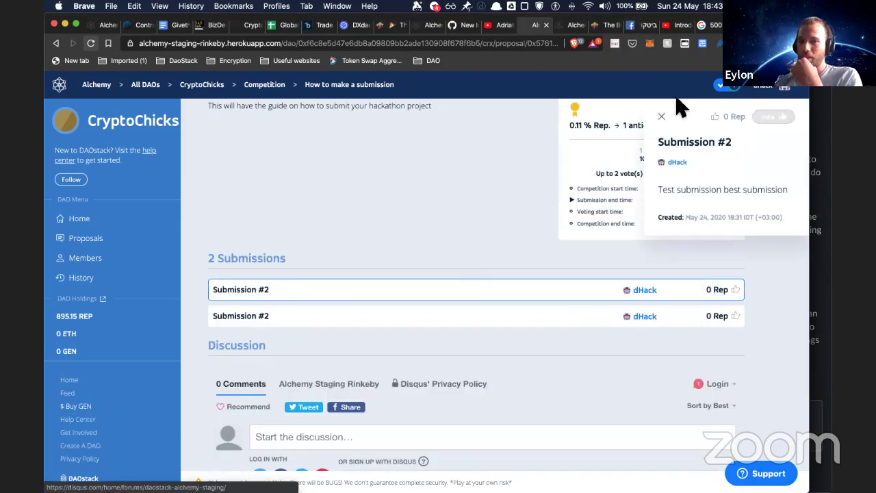
left_click(661, 118)
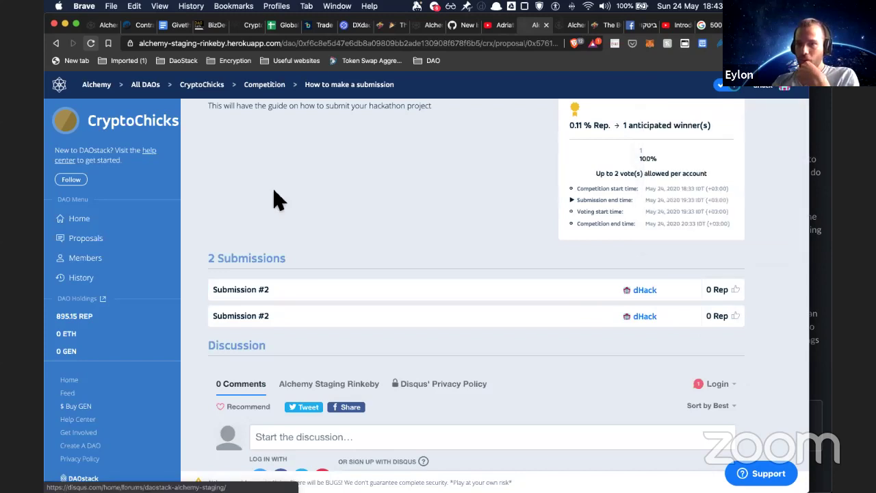
scroll(273, 192, "up", 3)
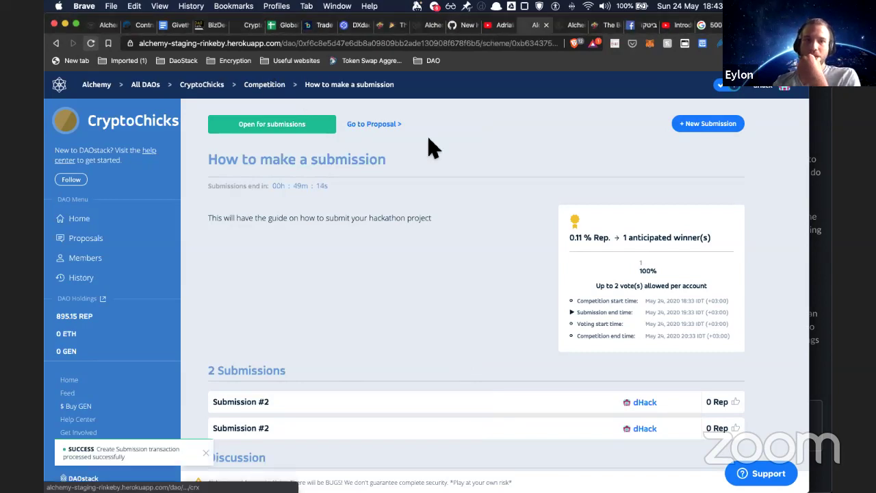
View the list of all CryptoChicks competitions and return to the "How to make a submission" competition
left_click(264, 86)
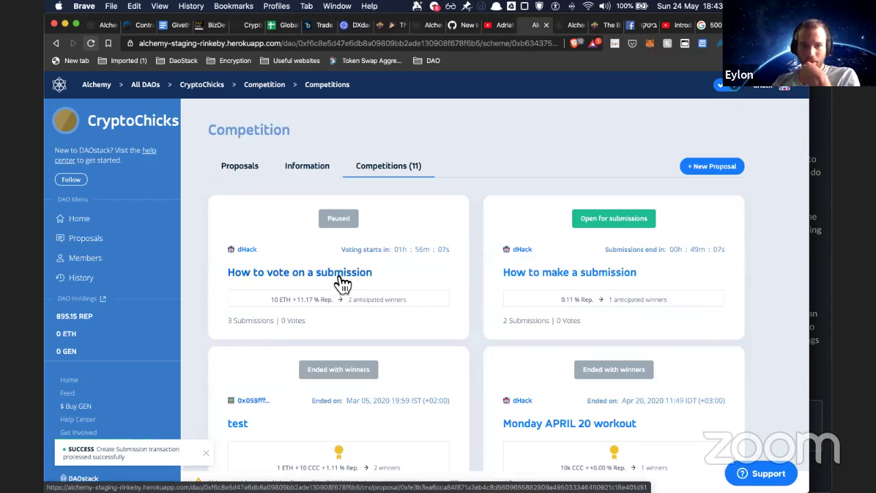
left_click(632, 435)
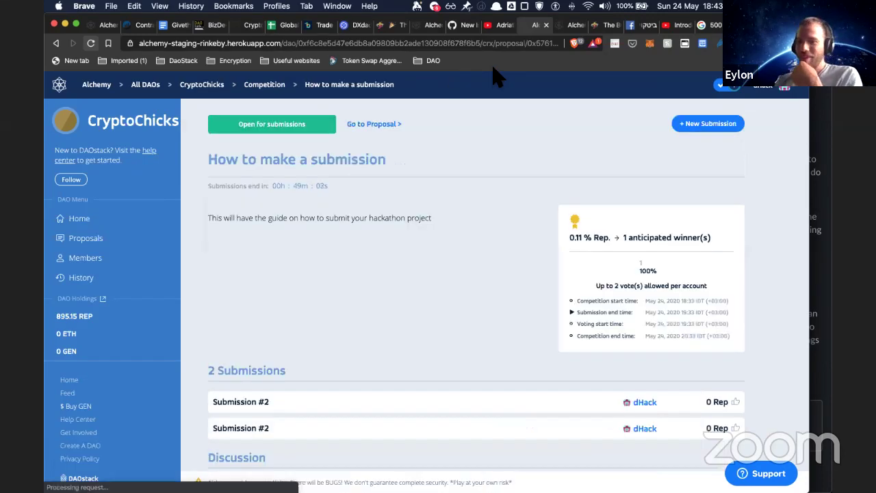
scroll(544, 332, "down", 2)
scroll(303, 417, "up", 2)
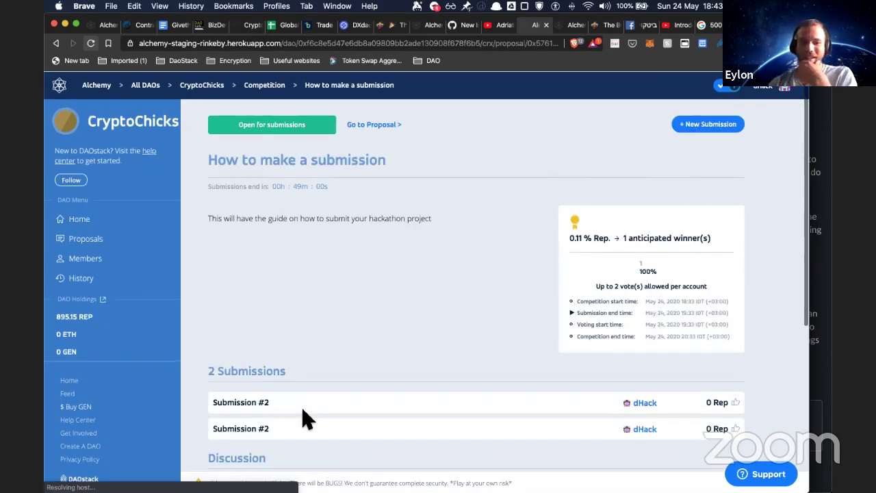
Review the details of both submissions in turn, including the first one's voting option, closing each afterward
left_click(251, 404)
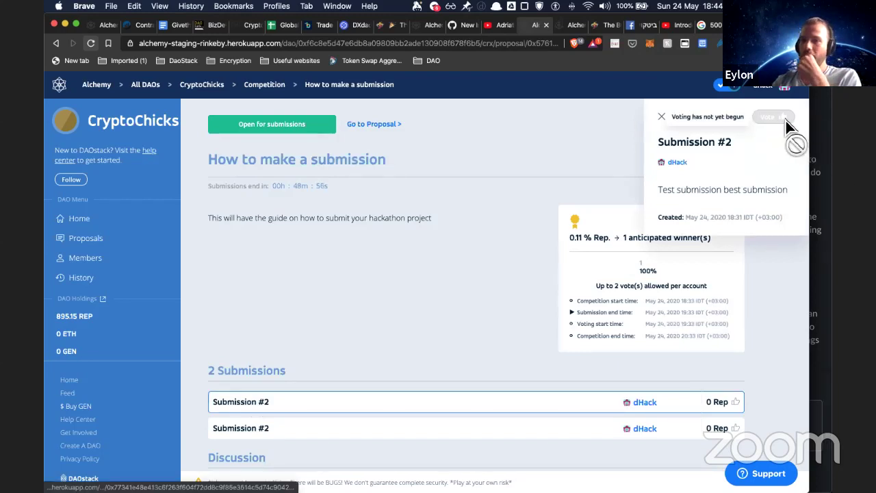
left_click(376, 341)
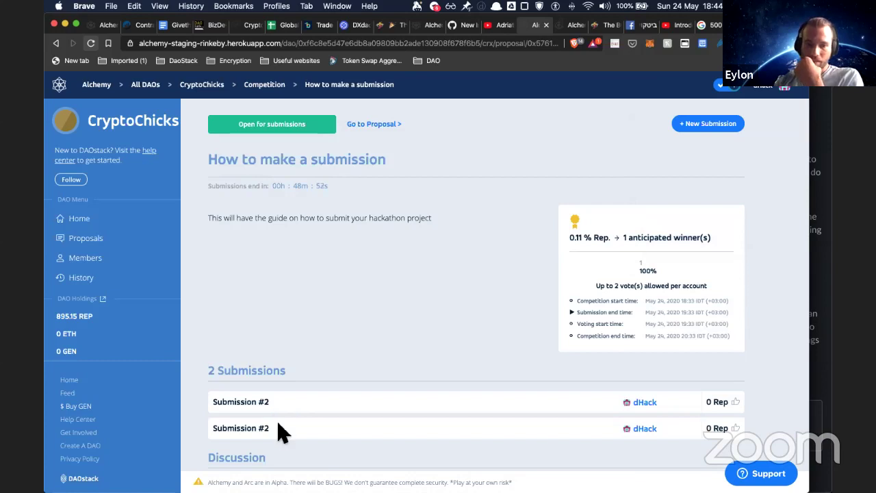
left_click(279, 429)
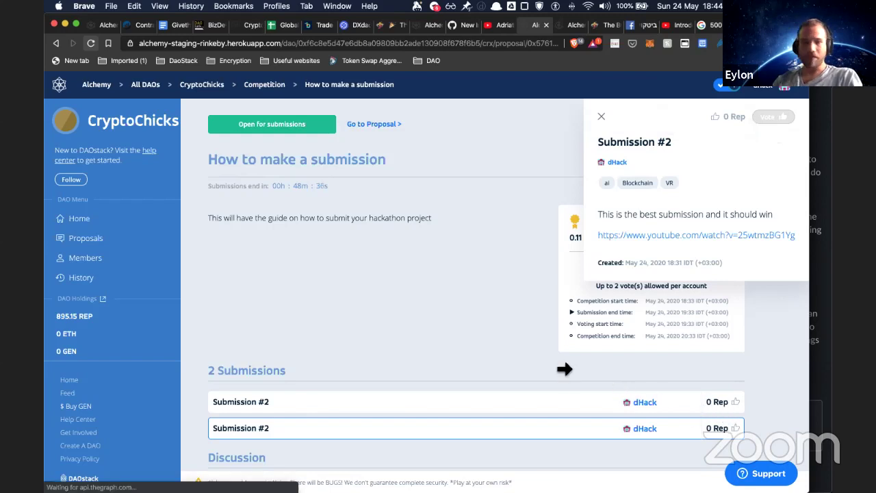
left_click(565, 367)
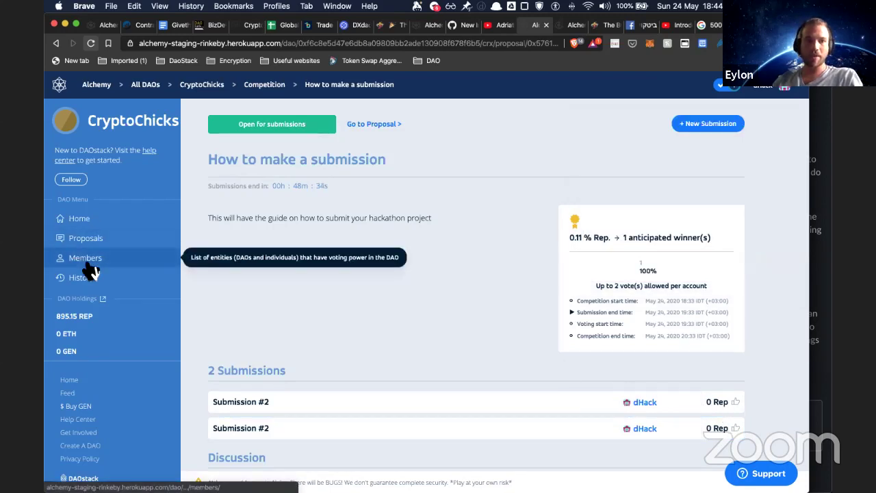
View the DAO Members list and the CryptoChicks home page, and go back to the competition page
left_click(85, 260)
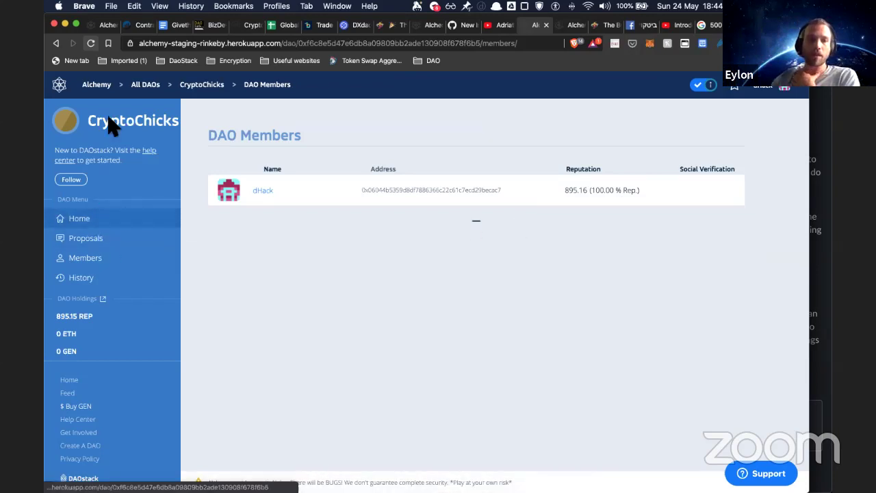
left_click(215, 89)
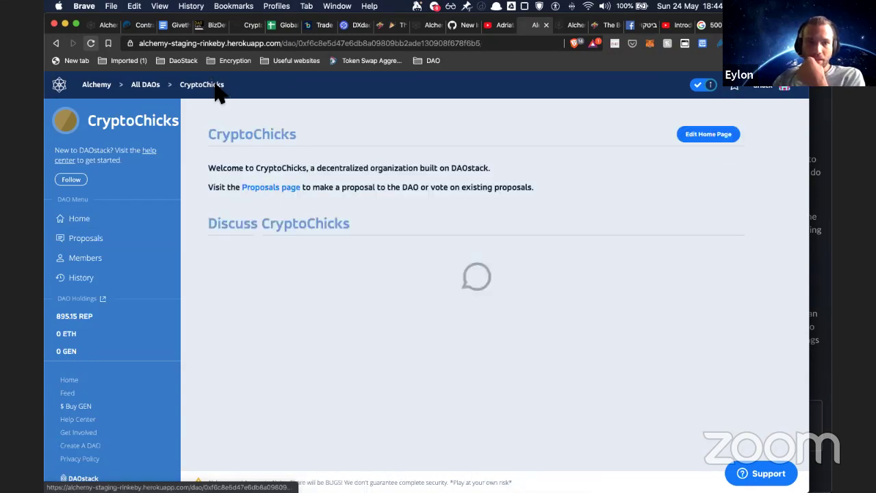
left_click(57, 43)
left_click(57, 44)
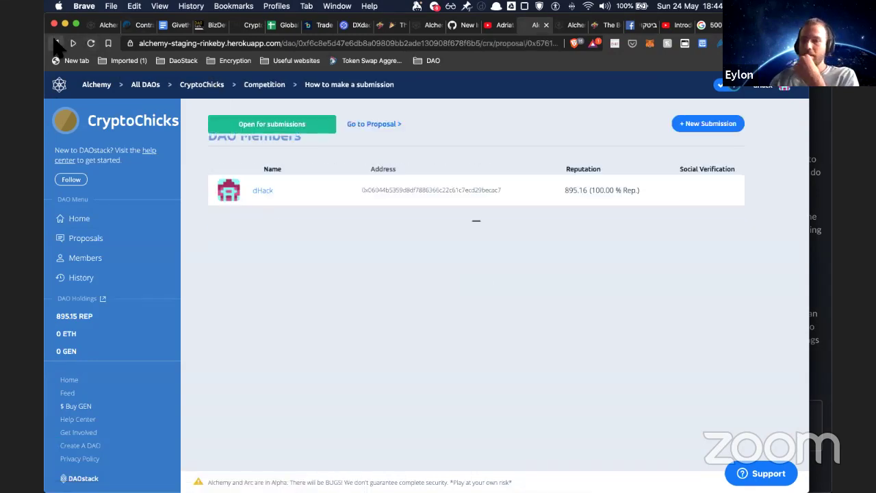
Examine the competition's submissions and its discussion section, including the comment box, and return to the competition's overview
scroll(592, 342, "down", 1)
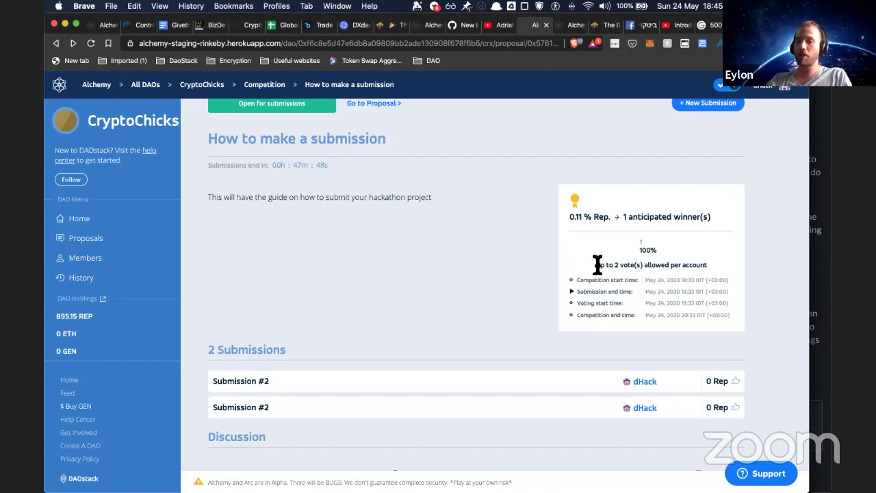
scroll(390, 272, "down", 5)
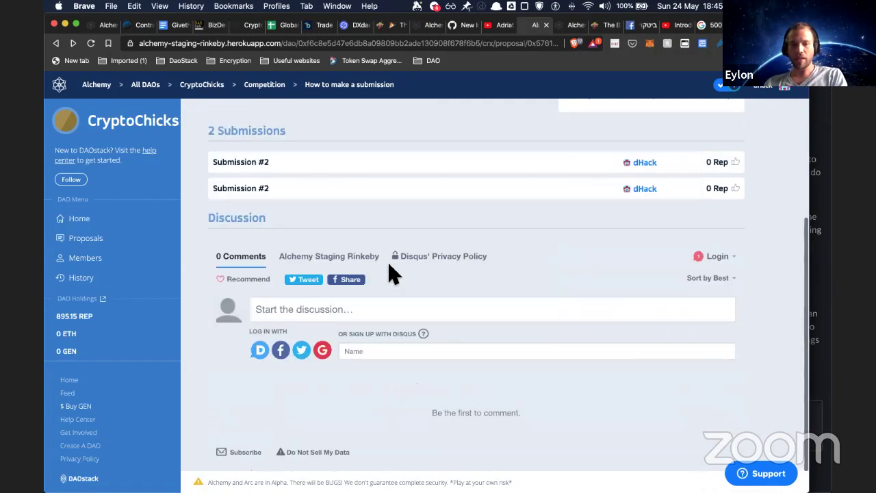
left_click(330, 321)
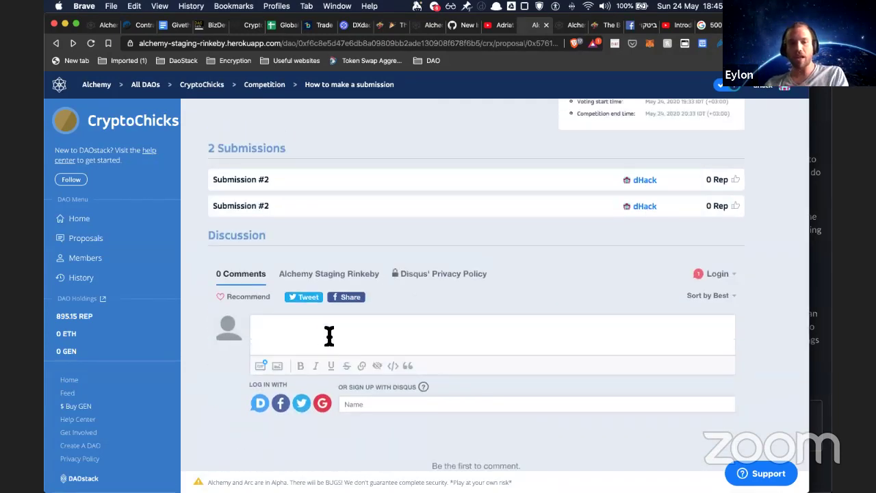
scroll(330, 335, "down", 1)
scroll(329, 336, "up", 4)
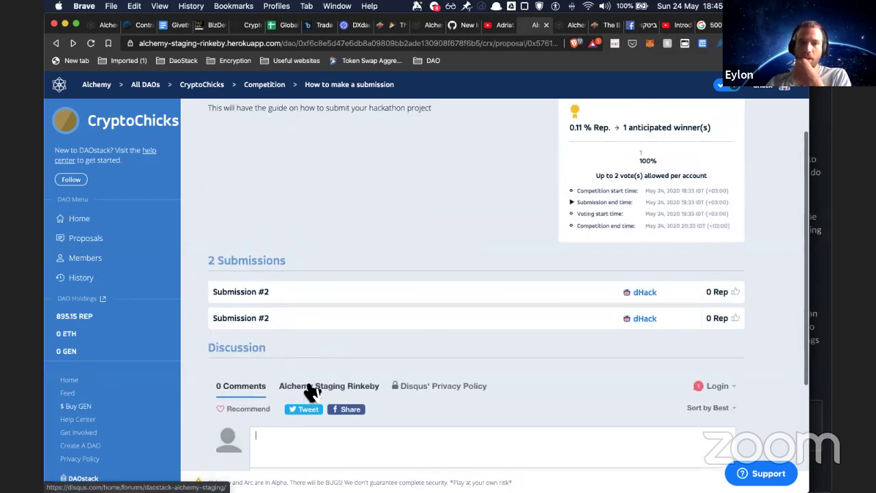
scroll(309, 393, "up", 2)
scroll(315, 342, "down", 2)
scroll(322, 299, "up", 2)
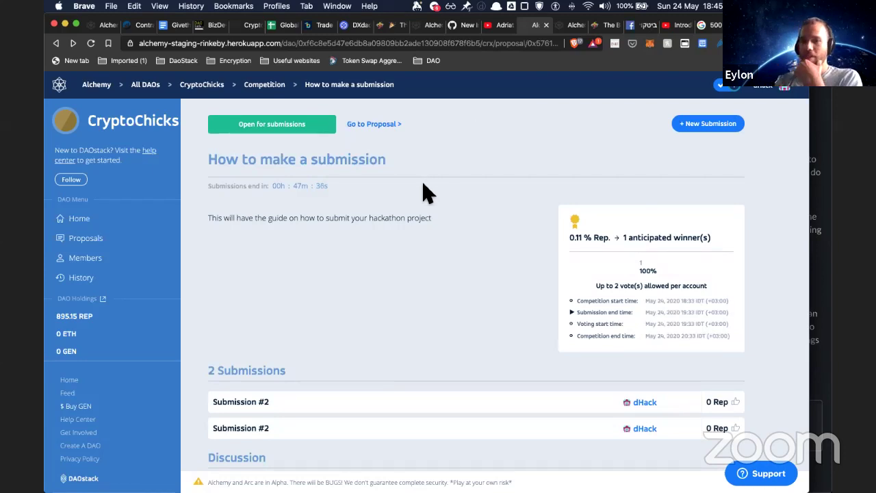
scroll(464, 258, "down", 1)
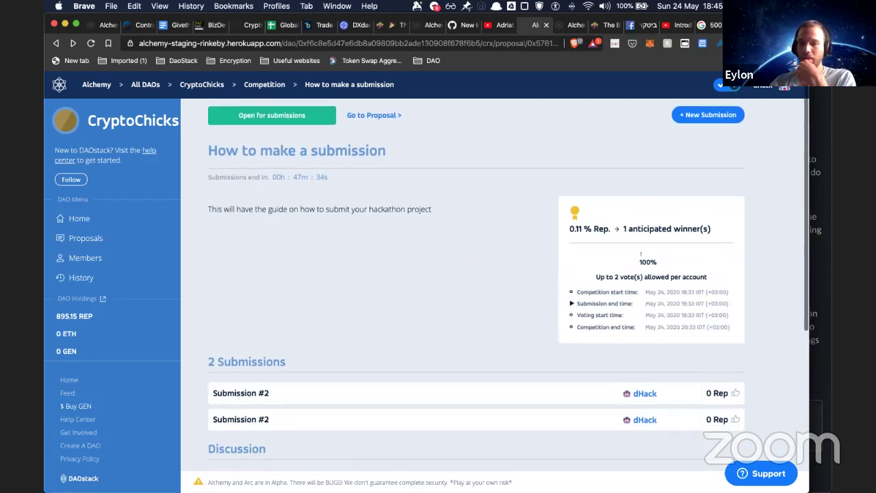
mouse_move(490, 487)
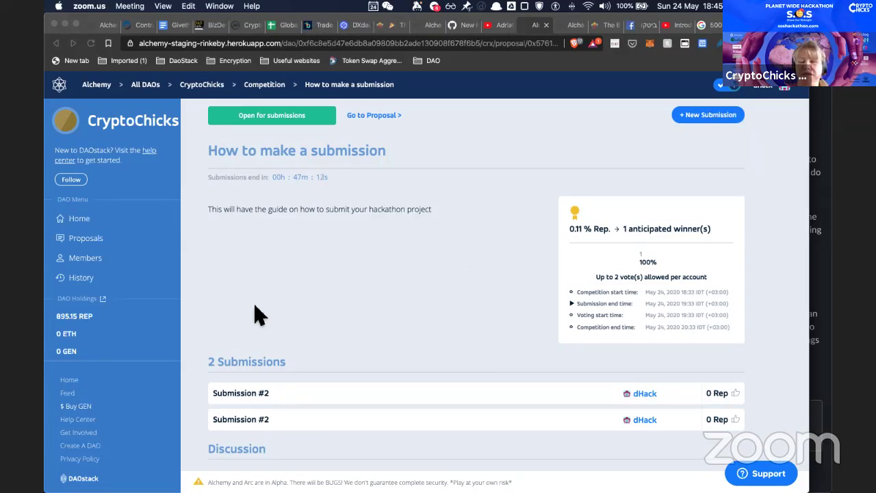
left_click(206, 82)
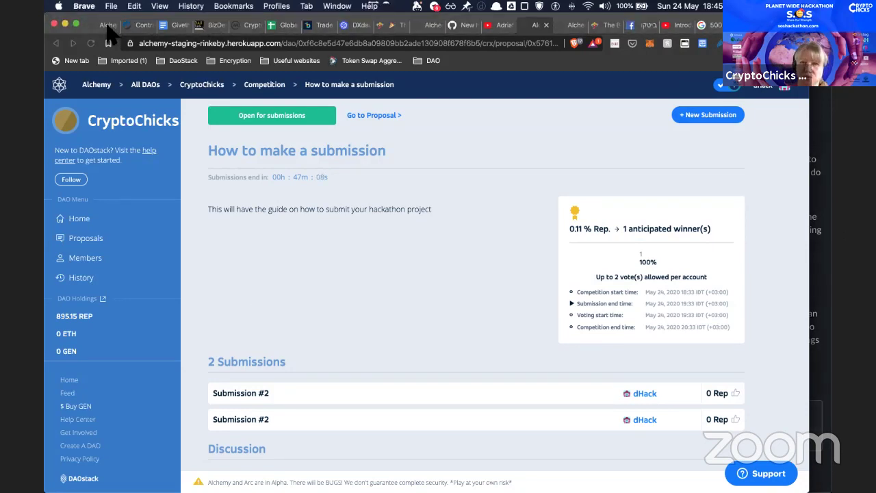
scroll(565, 280, "down", 1)
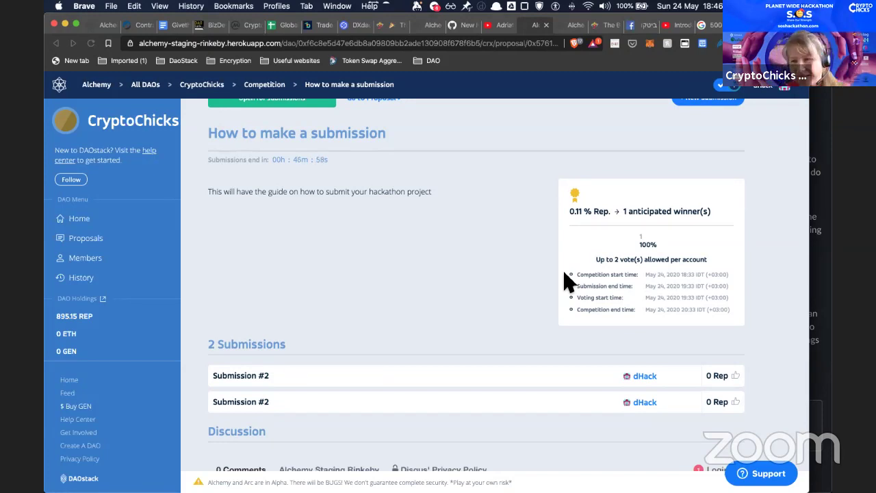
scroll(565, 280, "up", 1)
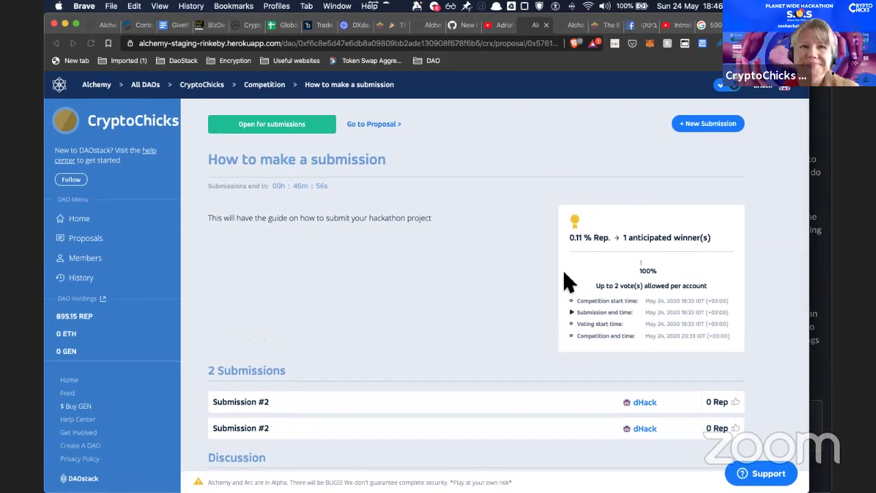
mouse_move(630, 486)
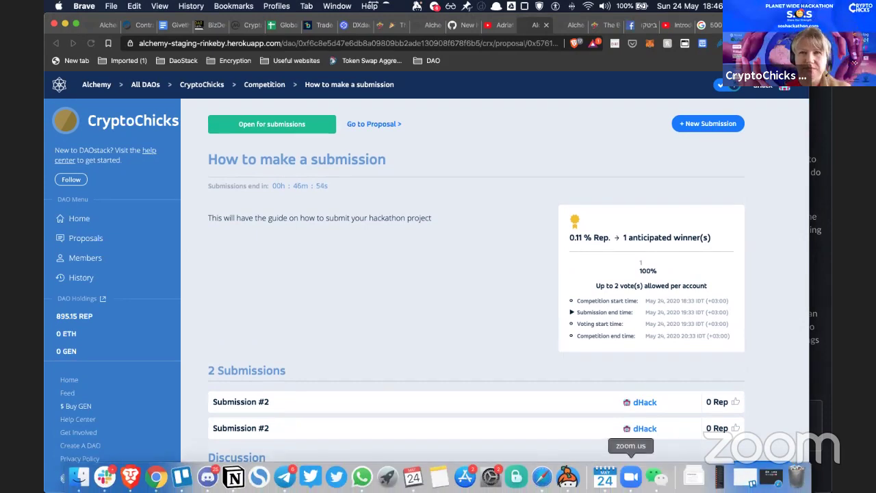